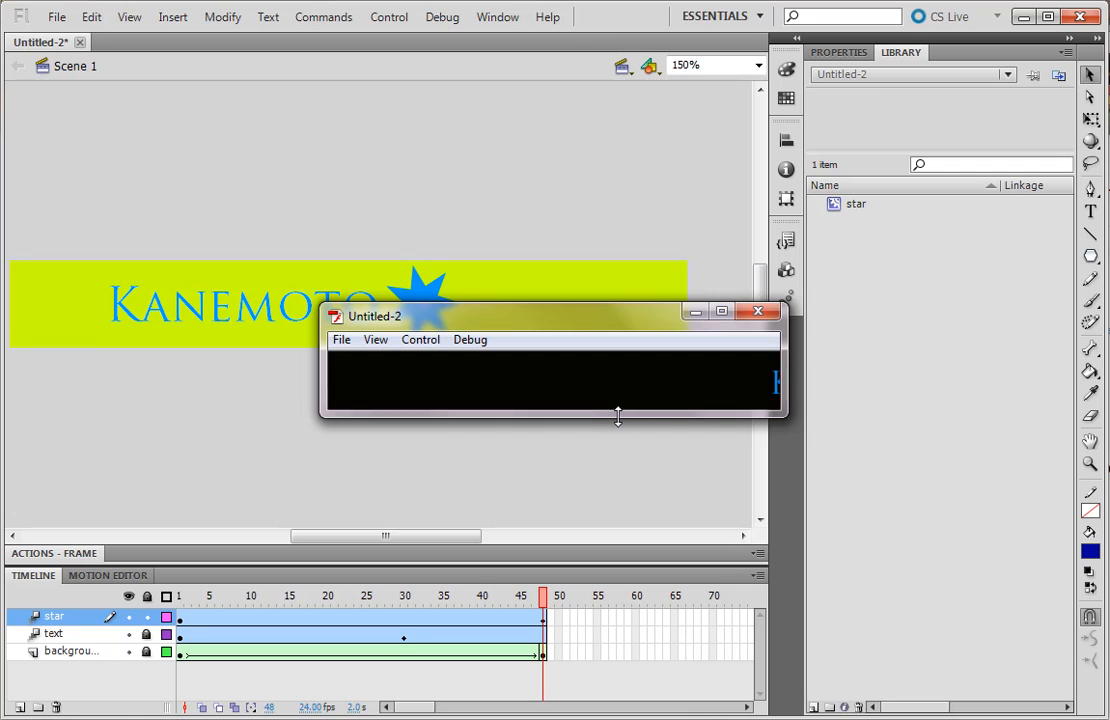
Close the banner's test preview window and select the blue star instance on the stage
{"action": "left_click", "coordinate": [758, 312]}
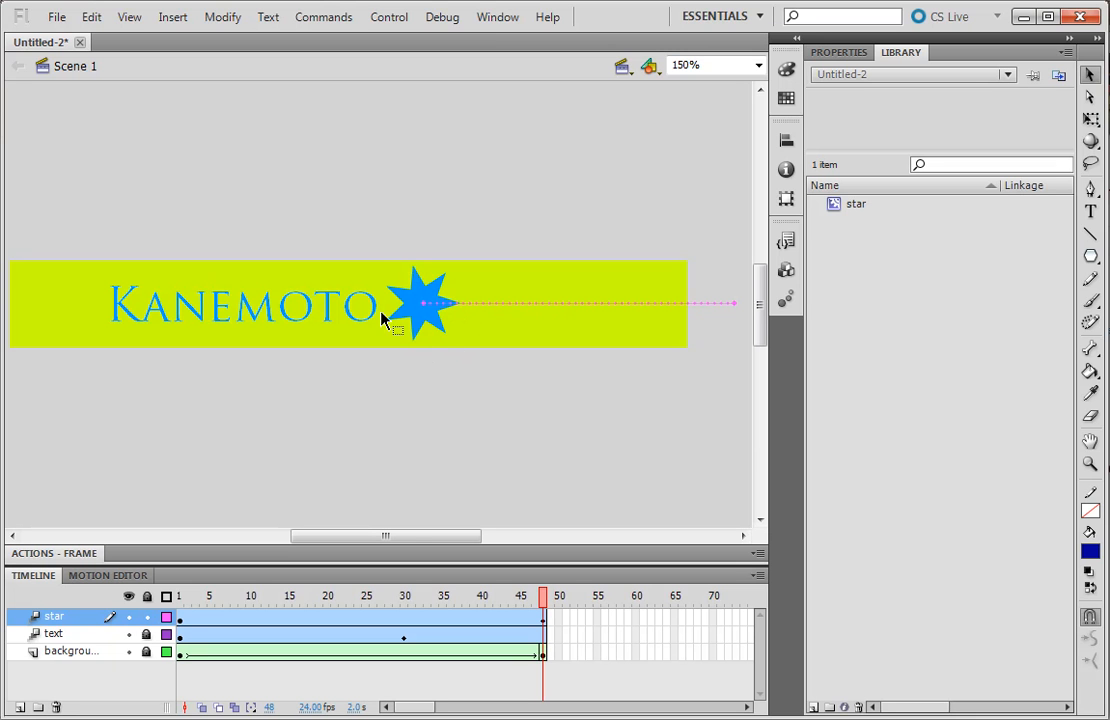
{"action": "left_click", "coordinate": [431, 330]}
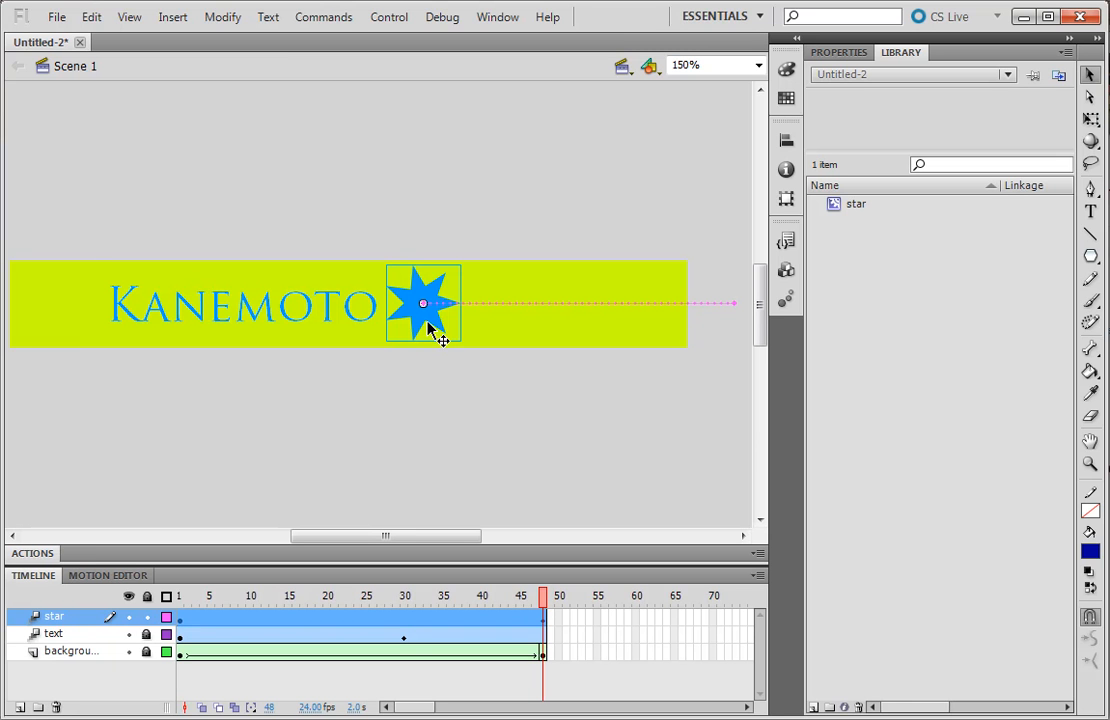
Edit the star symbol in place, change its fill from blue to dark green, and return to Scene 1
{"action": "left_click", "coordinate": [1092, 552]}
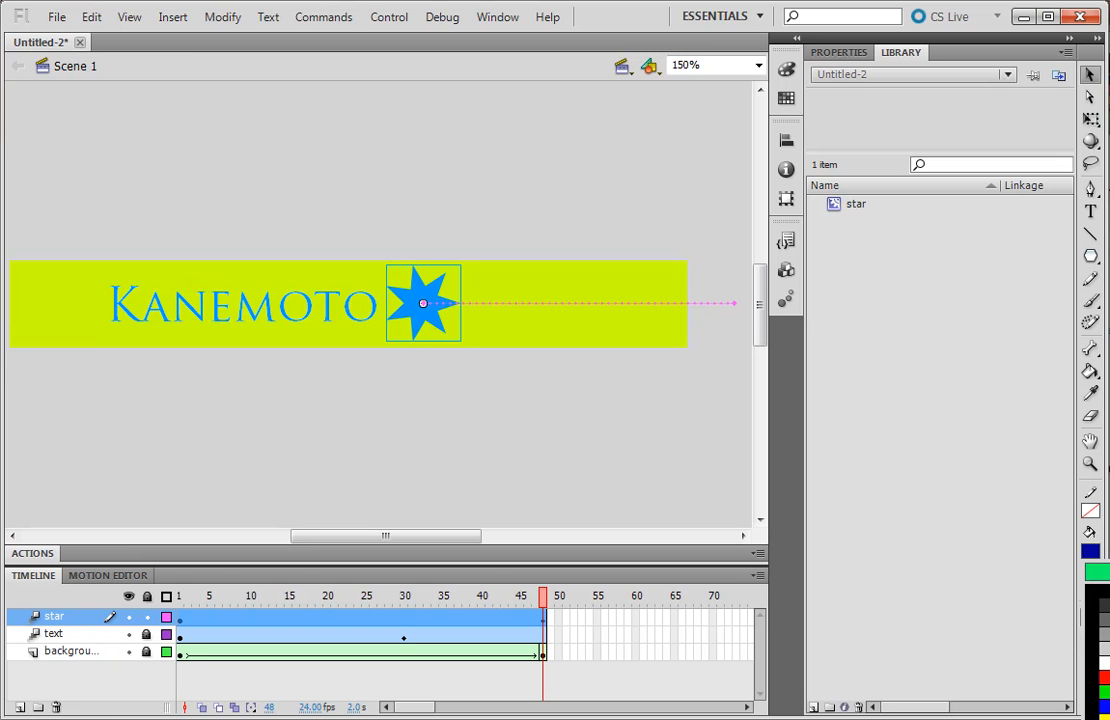
{"action": "left_click", "coordinate": [1108, 620]}
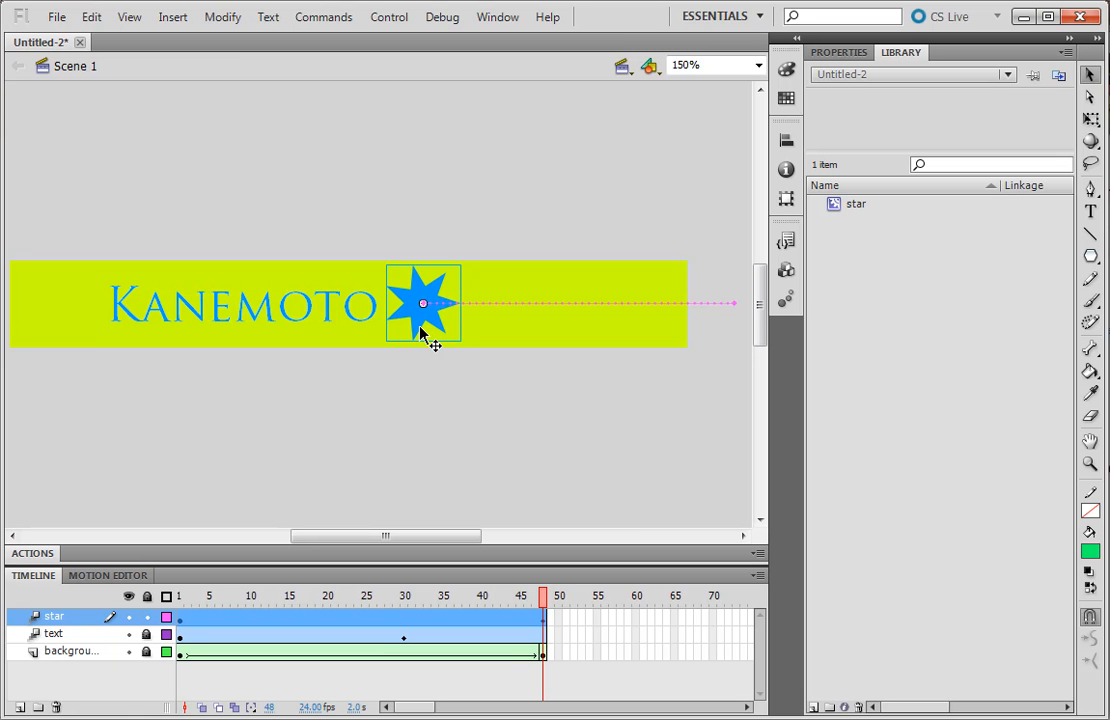
{"action": "double_click", "coordinate": [421, 331]}
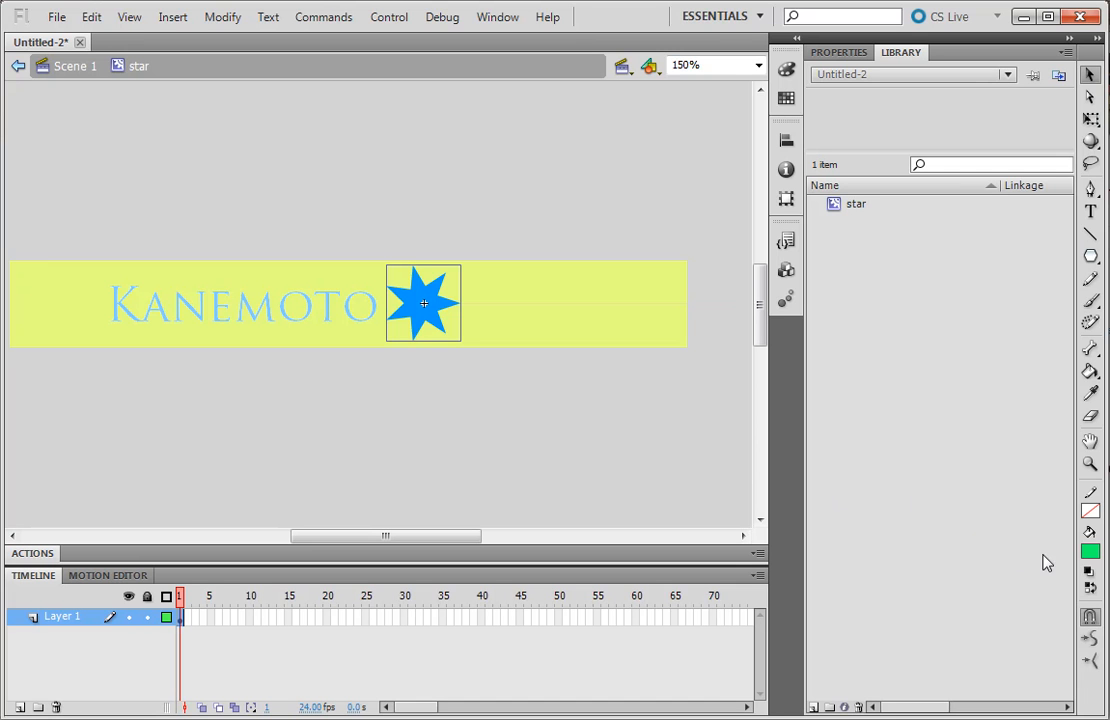
{"action": "left_click", "coordinate": [1090, 551]}
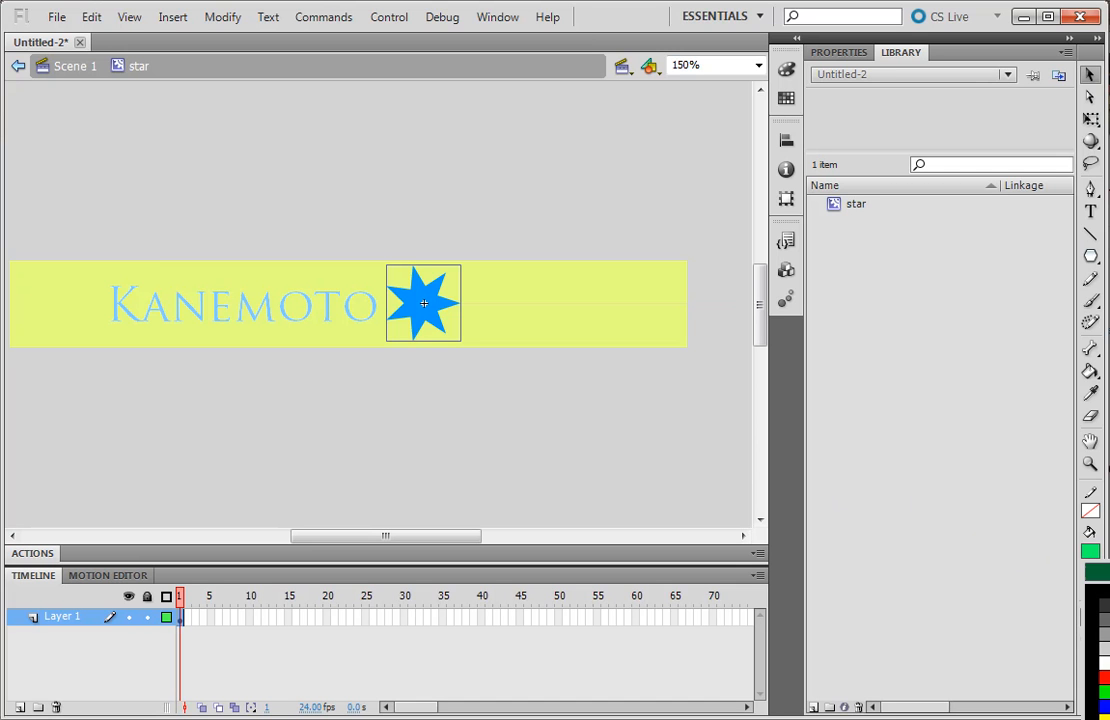
{"action": "left_click", "coordinate": [1108, 620]}
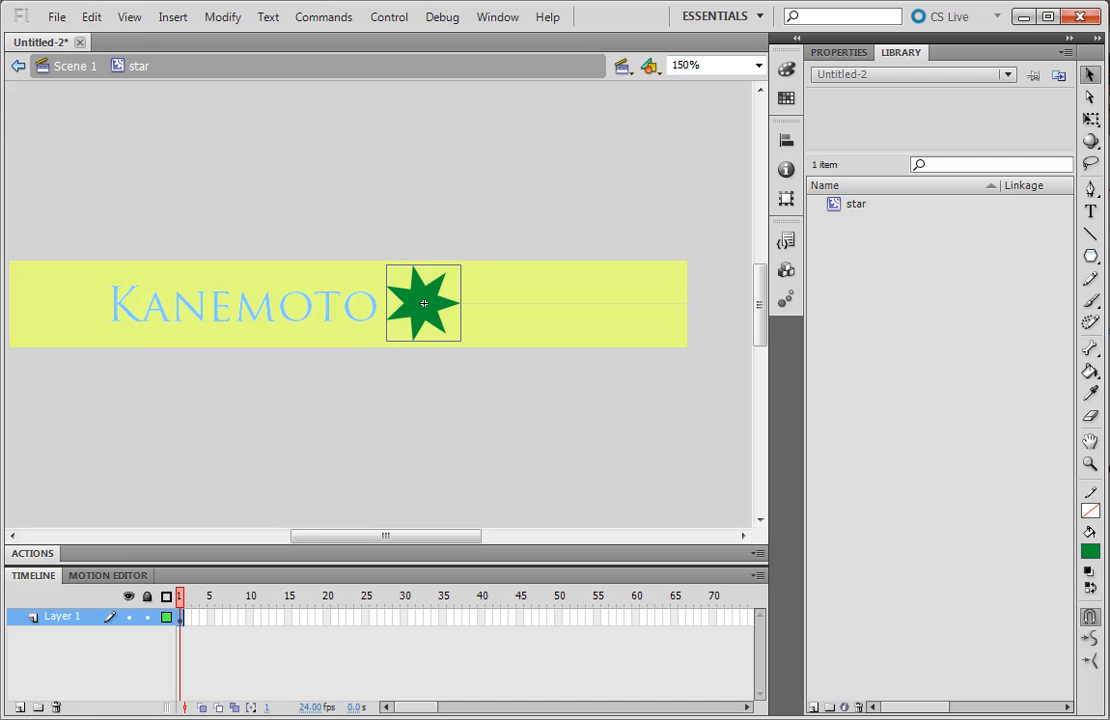
{"action": "left_click", "coordinate": [75, 68]}
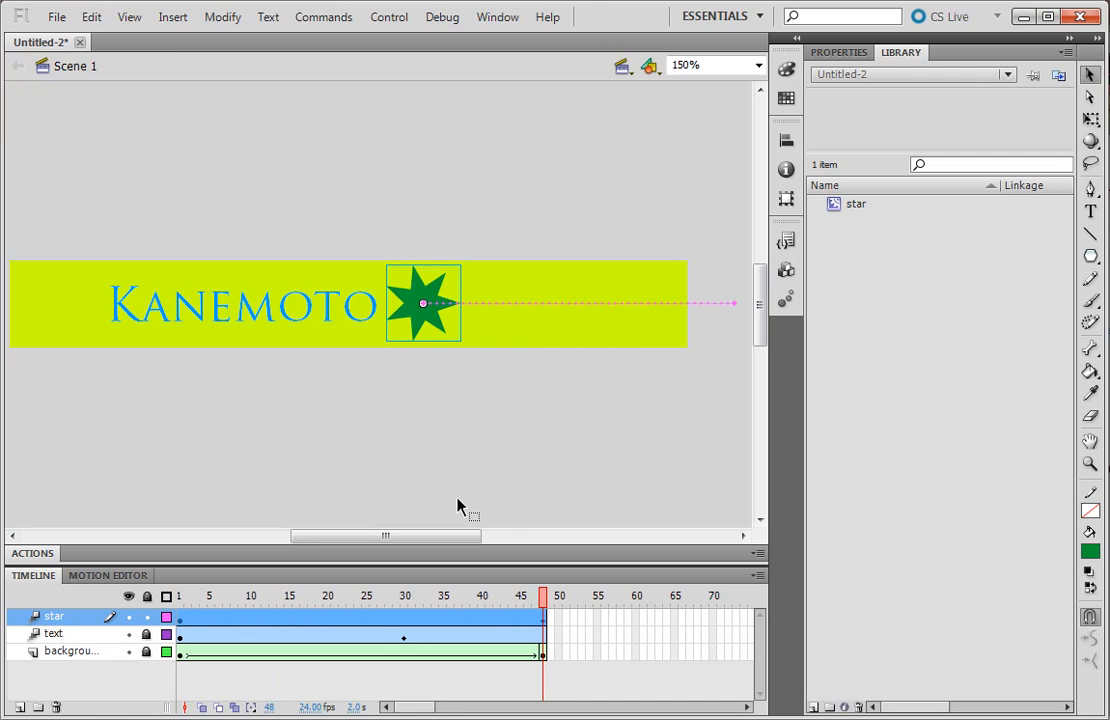
Scrub the timeline to frame 48, deselect, and undo twice to restore the blue star in Scene 1
{"action": "left_click_drag", "start_coordinate": [455, 596], "coordinate": [545, 617]}
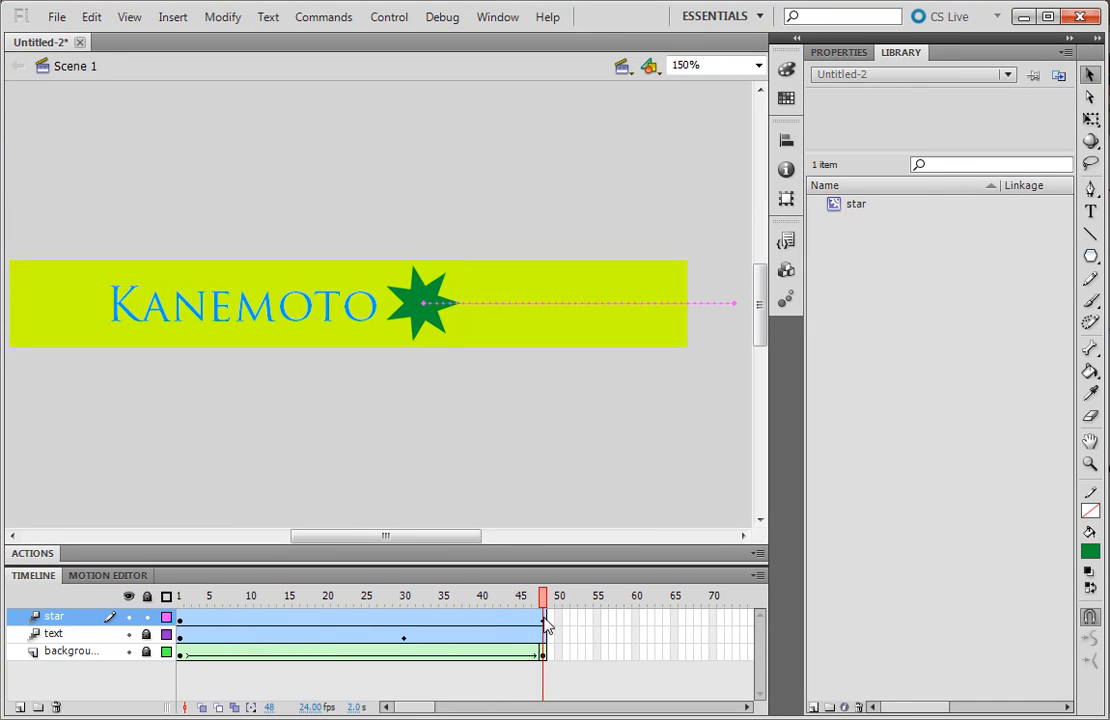
{"action": "left_click", "coordinate": [543, 620]}
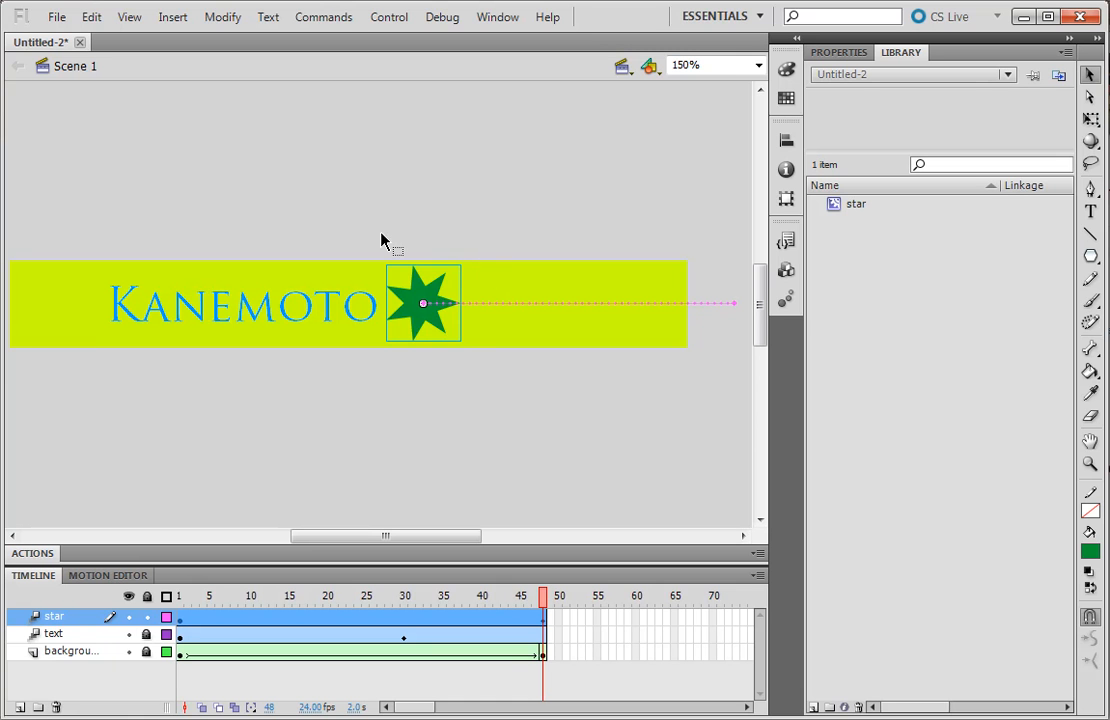
{"action": "left_click", "coordinate": [432, 201]}
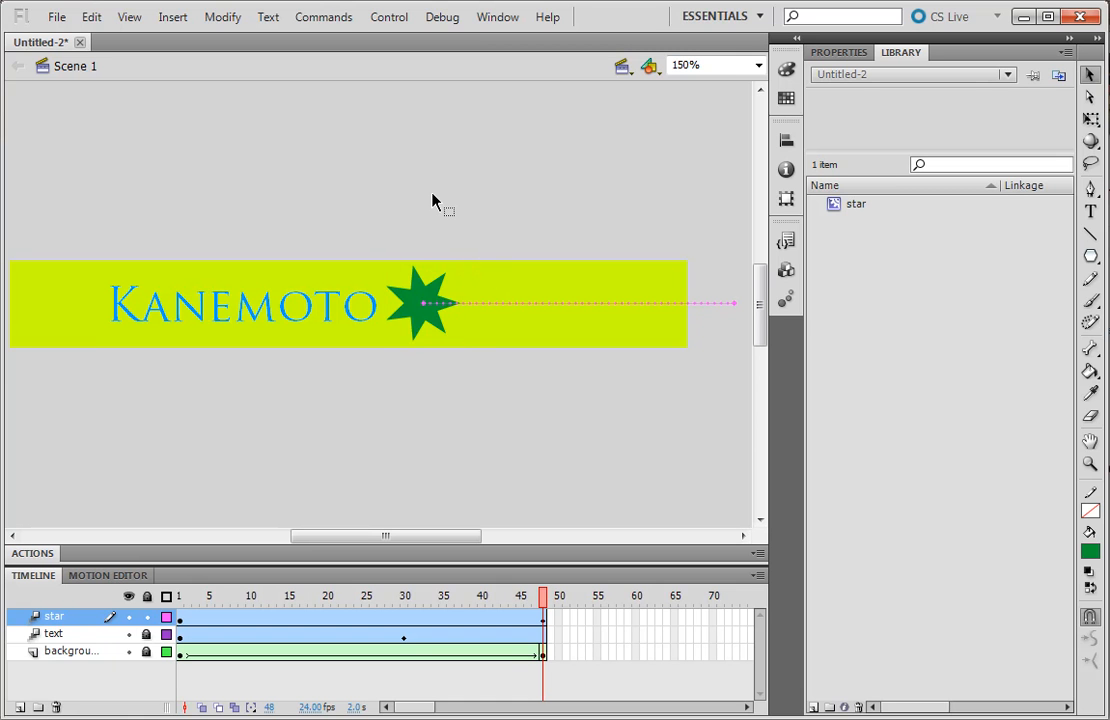
{"action": "key", "text": "ctrl+z"}
{"action": "key", "text": "ctrl+z"}
{"action": "key", "text": "ctrl+z"}
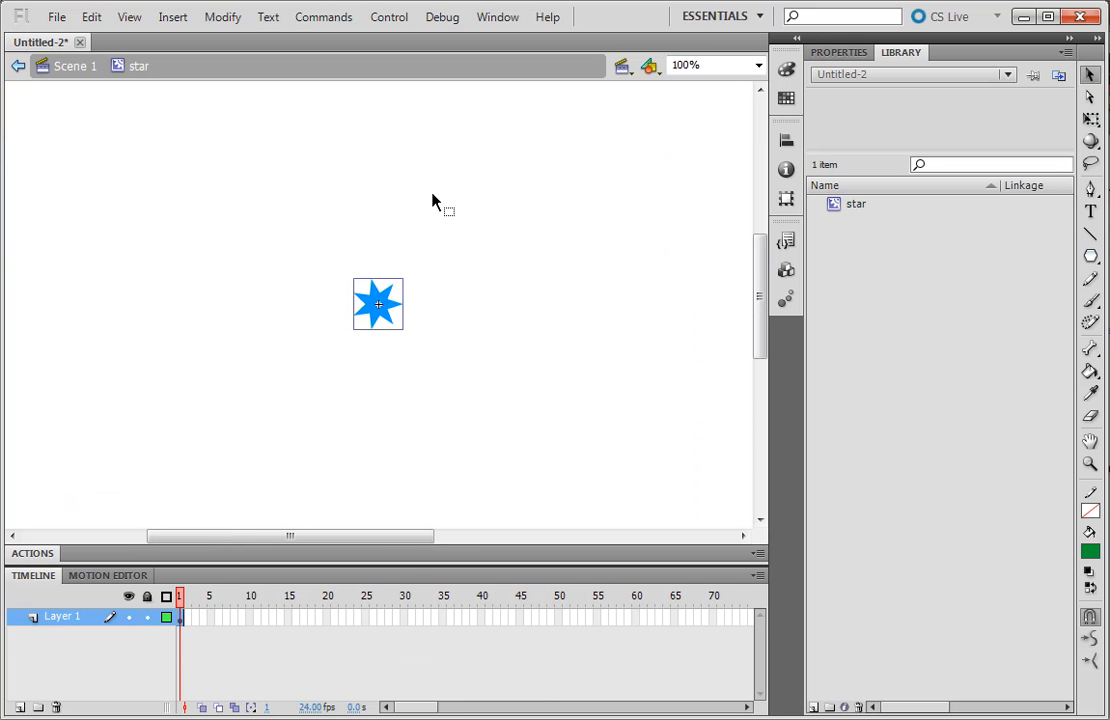
{"action": "key", "text": "ctrl+z"}
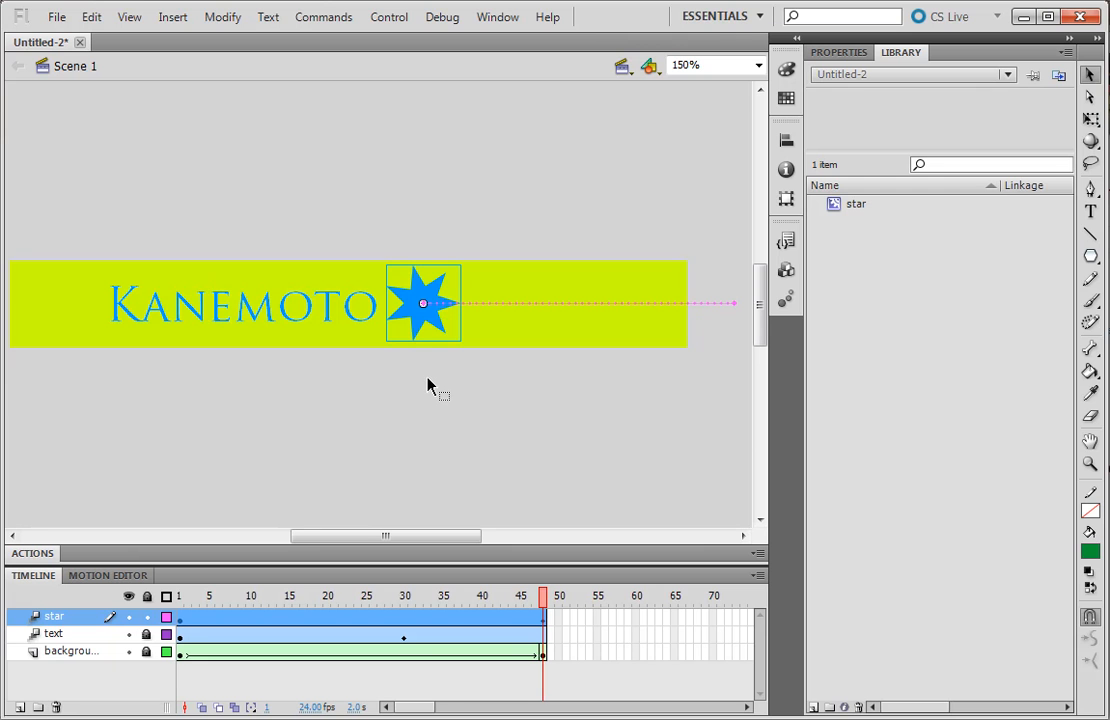
{"action": "double_click", "coordinate": [419, 301]}
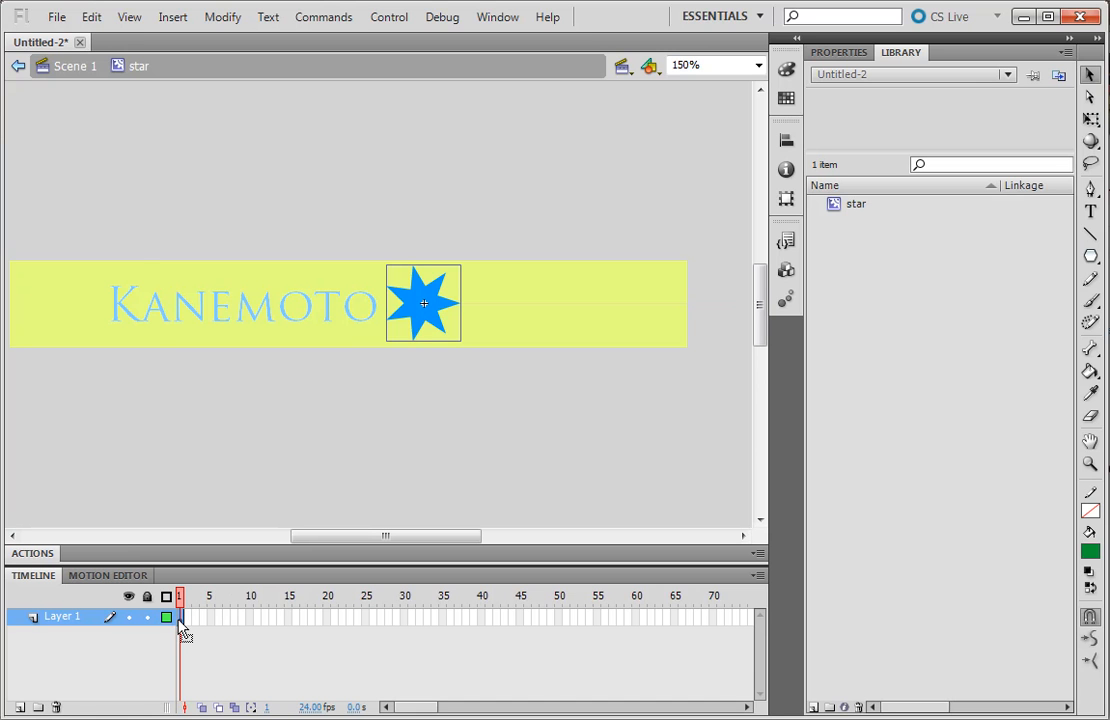
{"action": "left_click", "coordinate": [75, 68]}
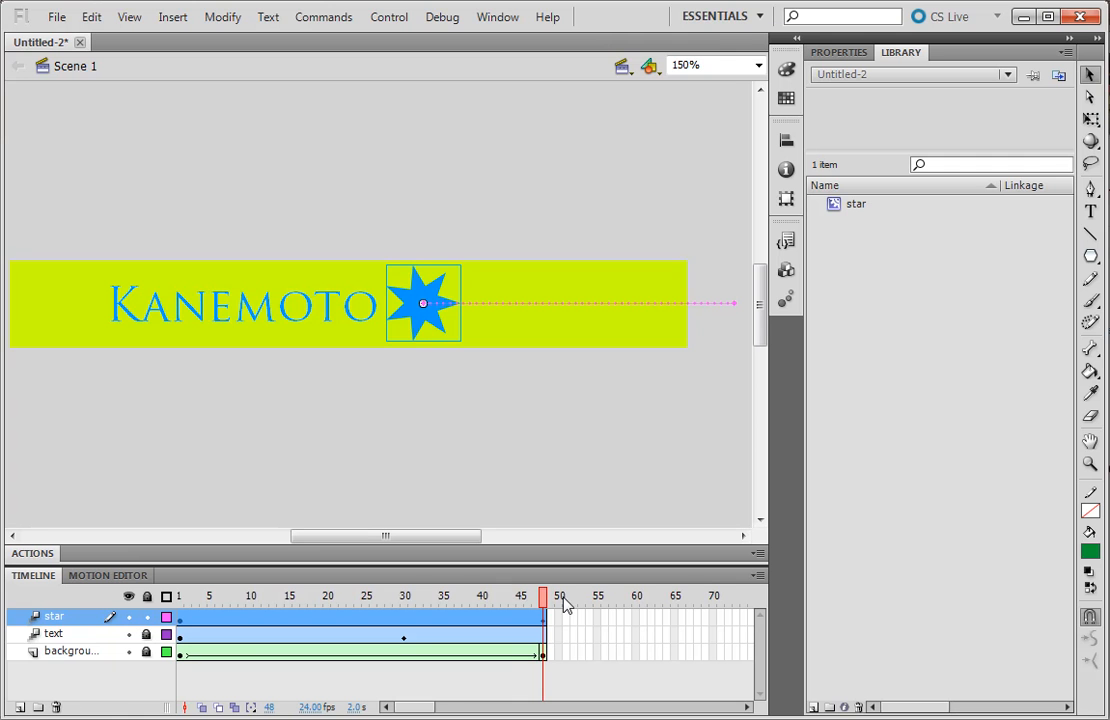
{"action": "mouse_move", "coordinate": [547, 599]}
{"action": "left_mouse_down"}
{"action": "mouse_move", "coordinate": [178, 598]}
{"action": "mouse_move", "coordinate": [389, 600]}
{"action": "mouse_move", "coordinate": [520, 622]}
{"action": "mouse_move", "coordinate": [565, 613]}
{"action": "mouse_move", "coordinate": [178, 599]}
{"action": "mouse_move", "coordinate": [545, 601]}
{"action": "left_mouse_up"}
{"action": "left_click", "coordinate": [408, 328]}
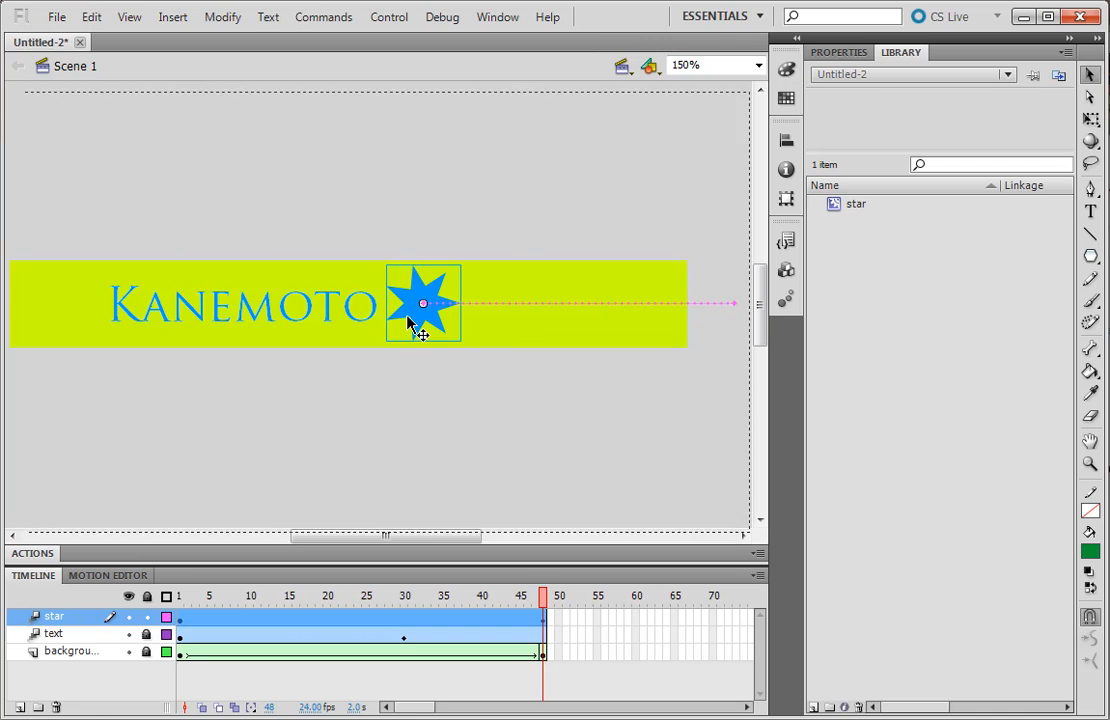
Open the star symbol for in-place editing and show the Properties panel instead of the Library
{"action": "double_click", "coordinate": [411, 322]}
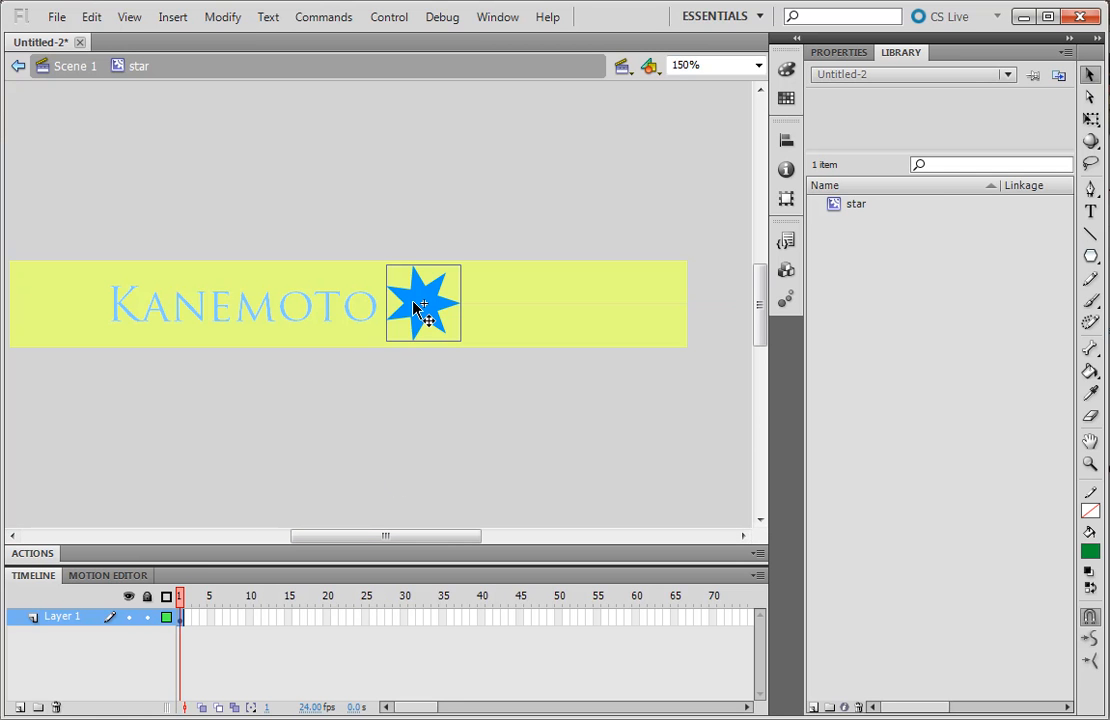
{"action": "left_click", "coordinate": [839, 52]}
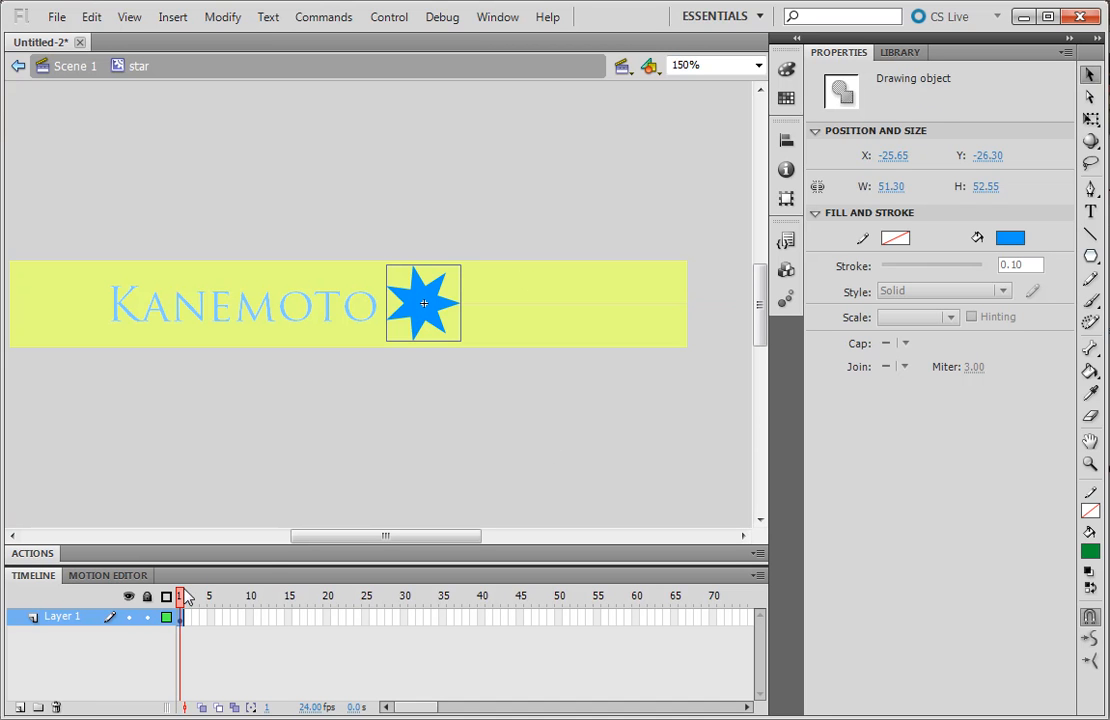
Give the star a shape tween from frame 1 to a new keyframe at frame 24, then scrub it
{"action": "right_click", "coordinate": [411, 296]}
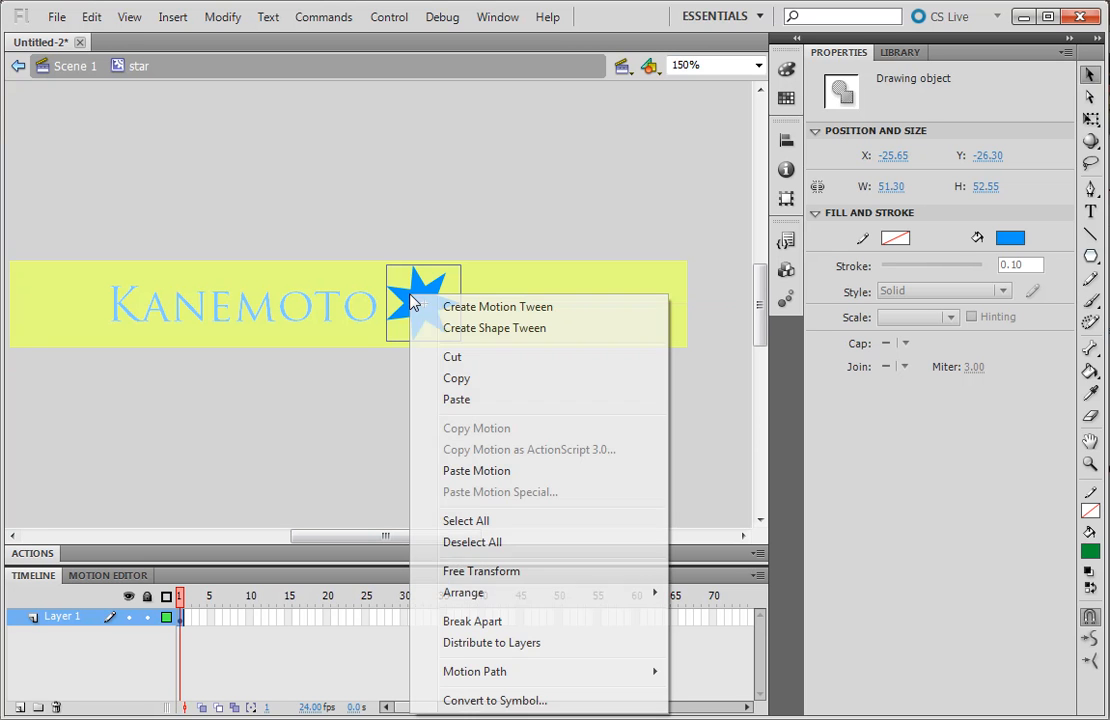
{"action": "left_click", "coordinate": [449, 329]}
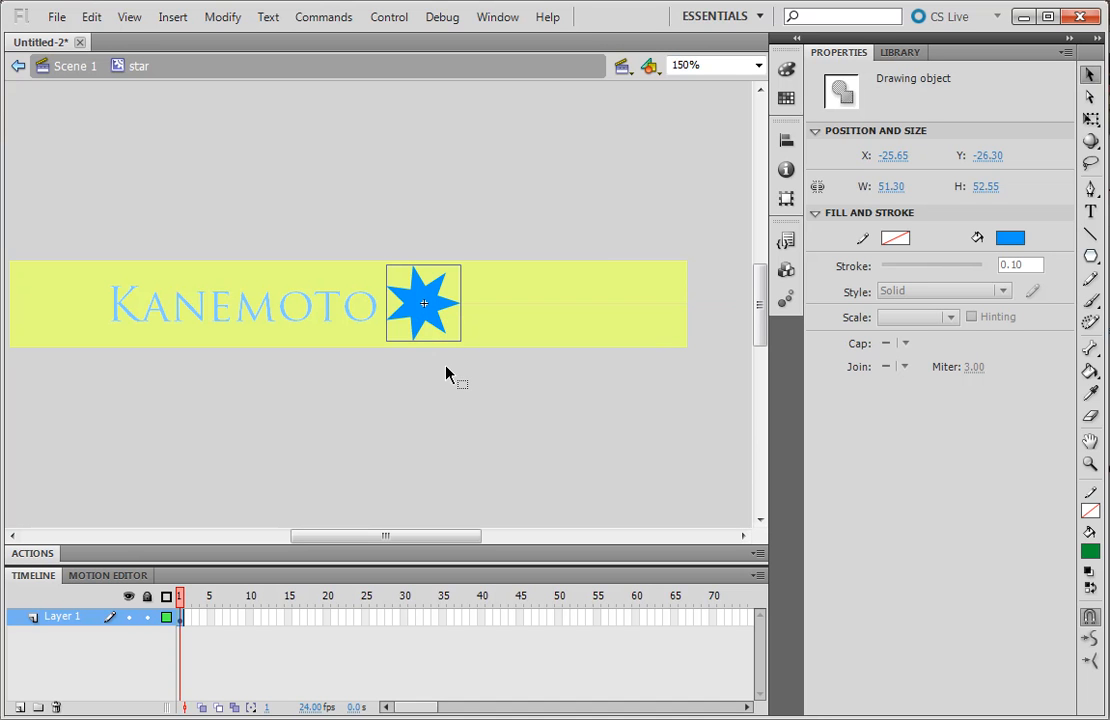
{"action": "left_click", "coordinate": [358, 617]}
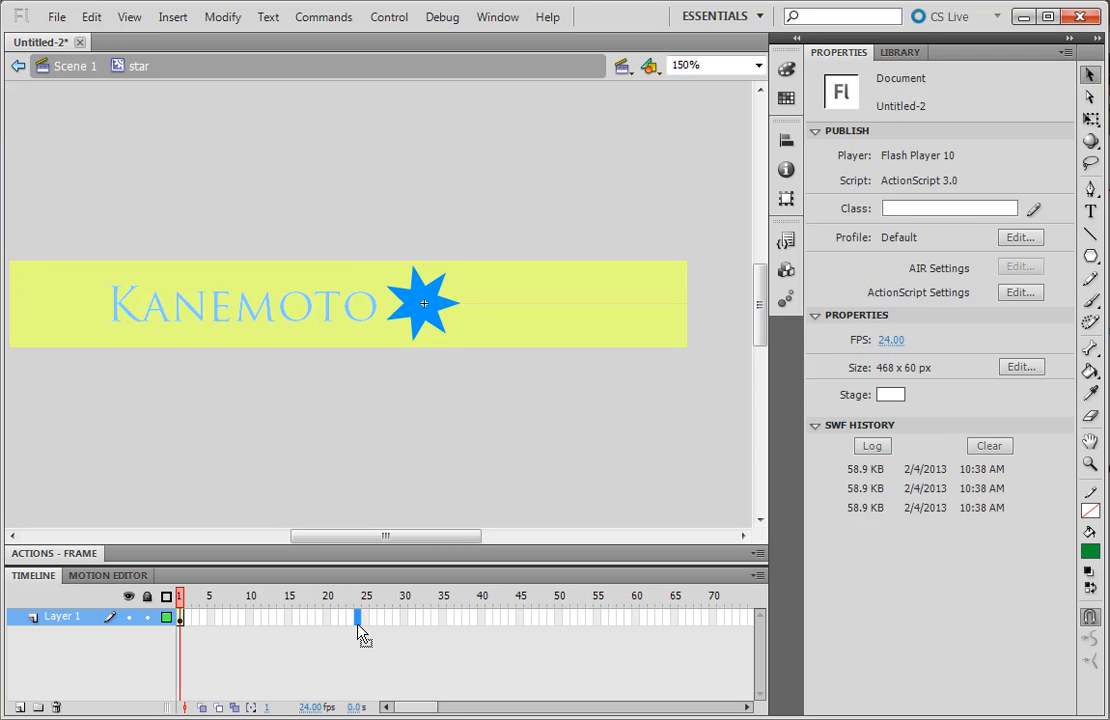
{"action": "key", "text": "F6"}
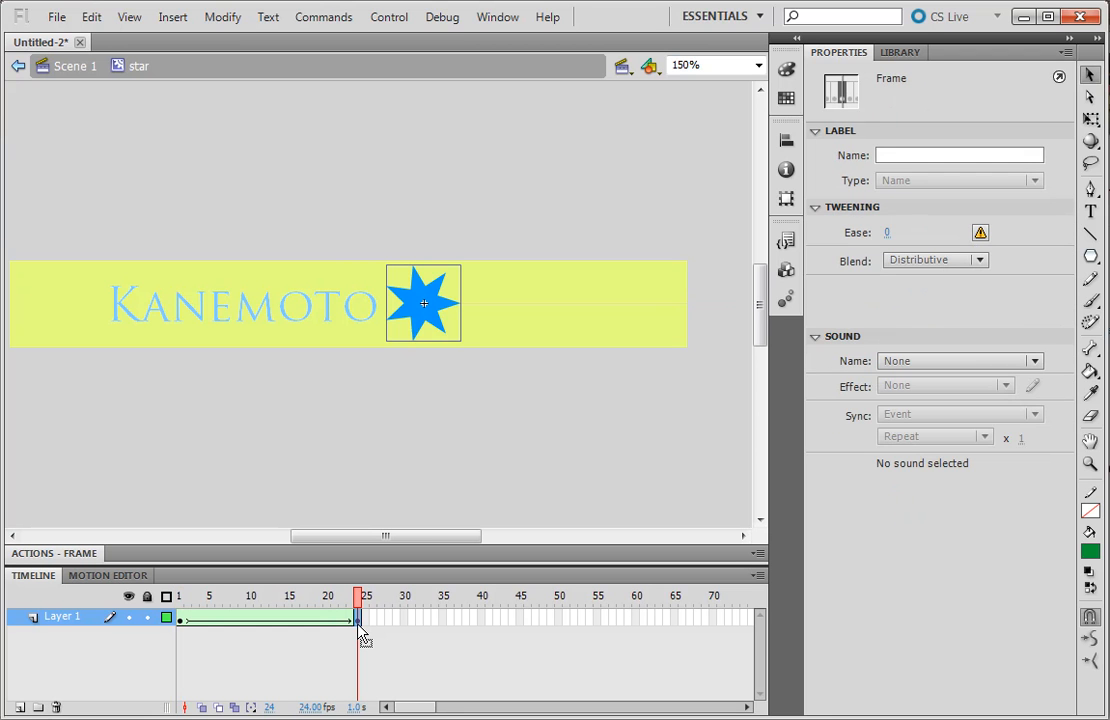
{"action": "left_click_drag", "start_coordinate": [360, 605], "coordinate": [180, 597]}
{"action": "left_click", "coordinate": [181, 597]}
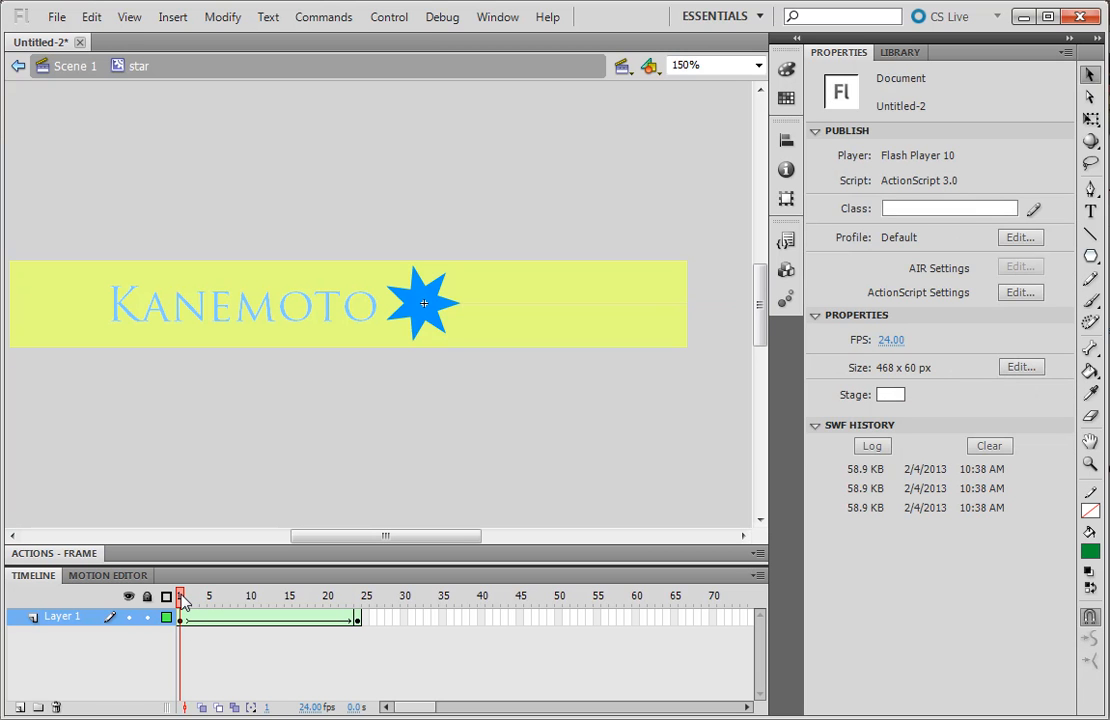
{"action": "left_click_drag", "start_coordinate": [184, 600], "coordinate": [365, 601]}
Set the star's frame 1 fill to green #66FF66 and scrub to check the green-to-blue tween
{"action": "left_click", "coordinate": [414, 311]}
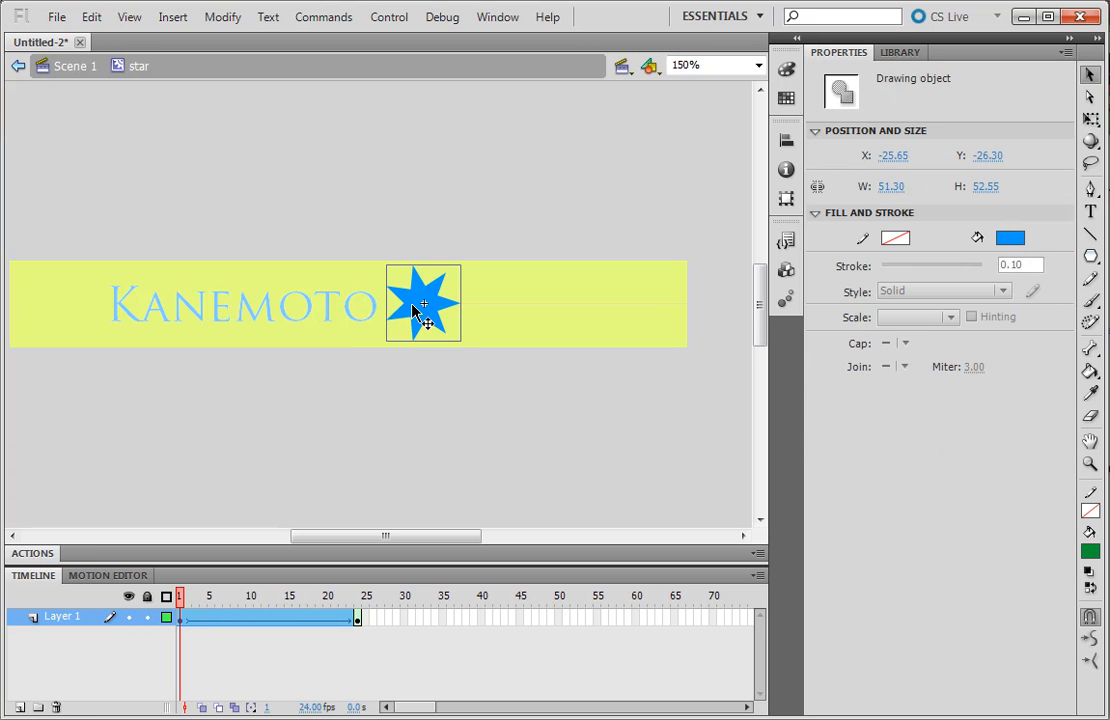
{"action": "left_click", "coordinate": [1012, 240]}
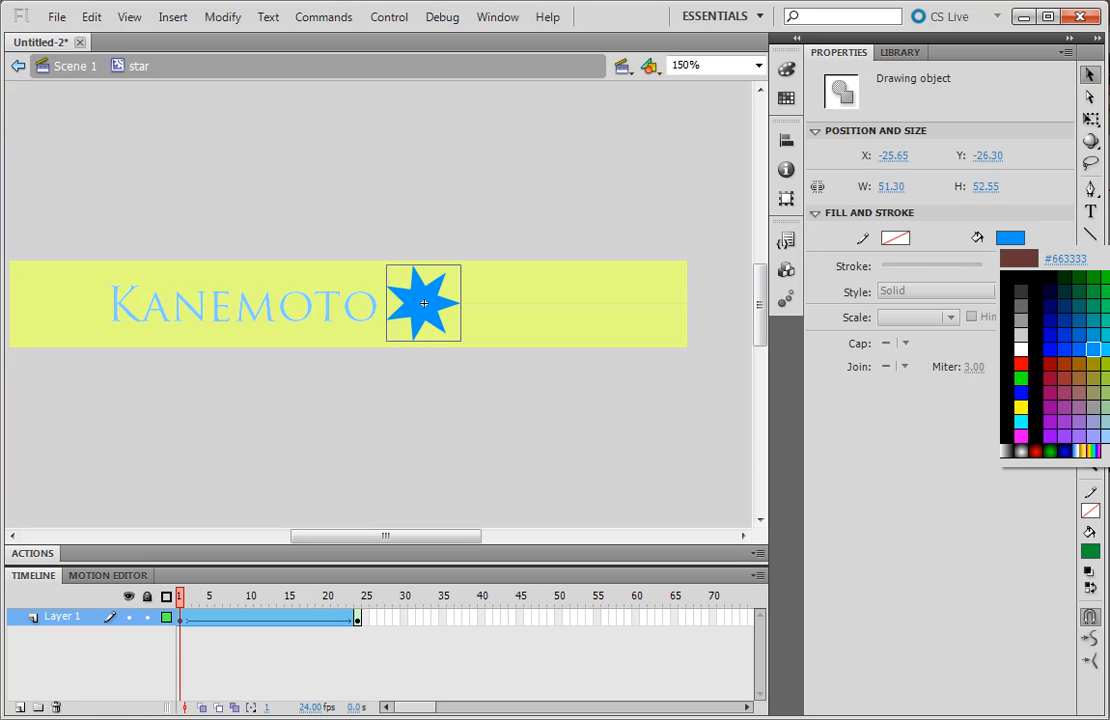
{"action": "left_click", "coordinate": [1109, 306]}
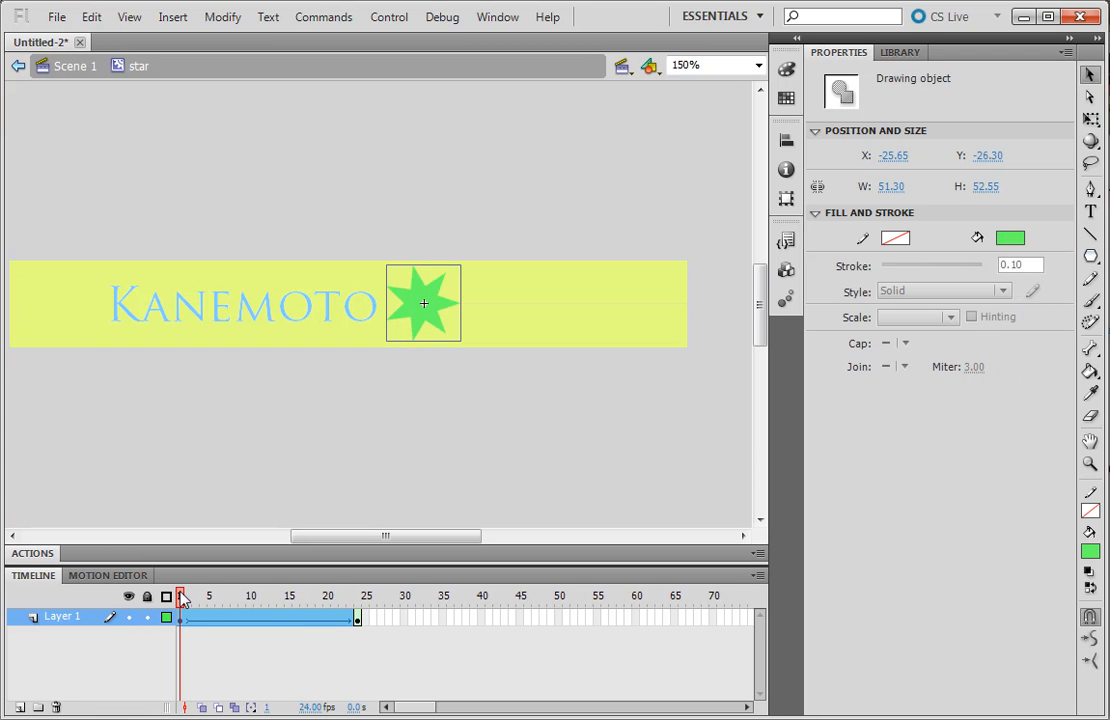
{"action": "left_click_drag", "start_coordinate": [181, 598], "coordinate": [216, 598]}
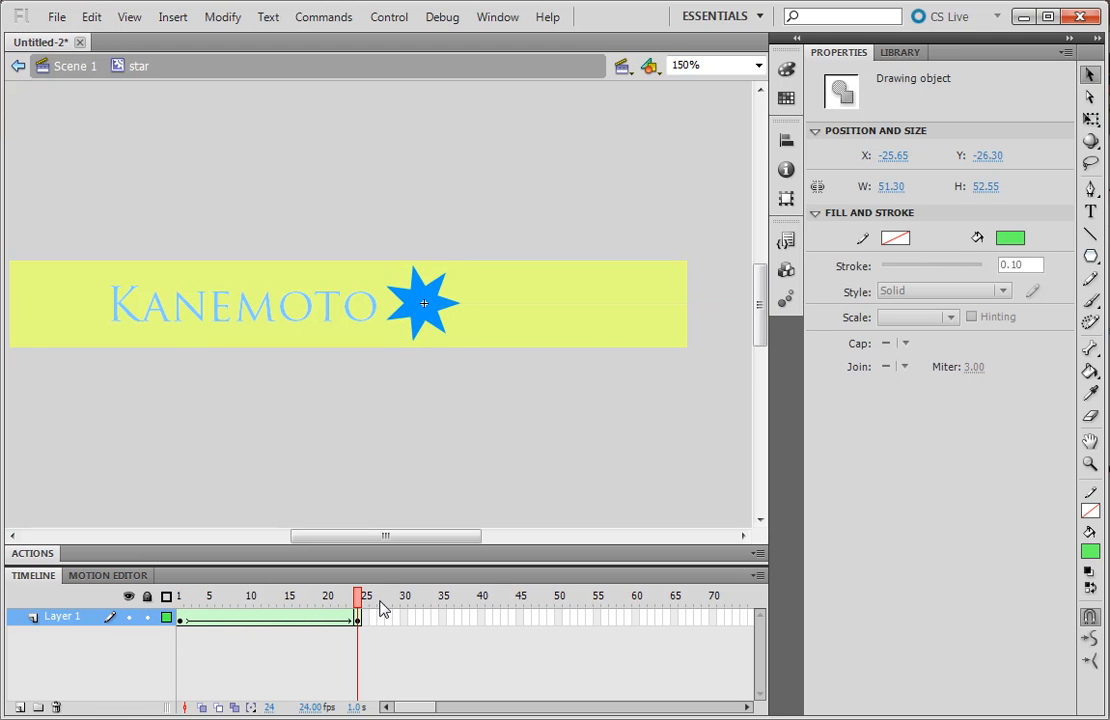
{"action": "left_click", "coordinate": [356, 619]}
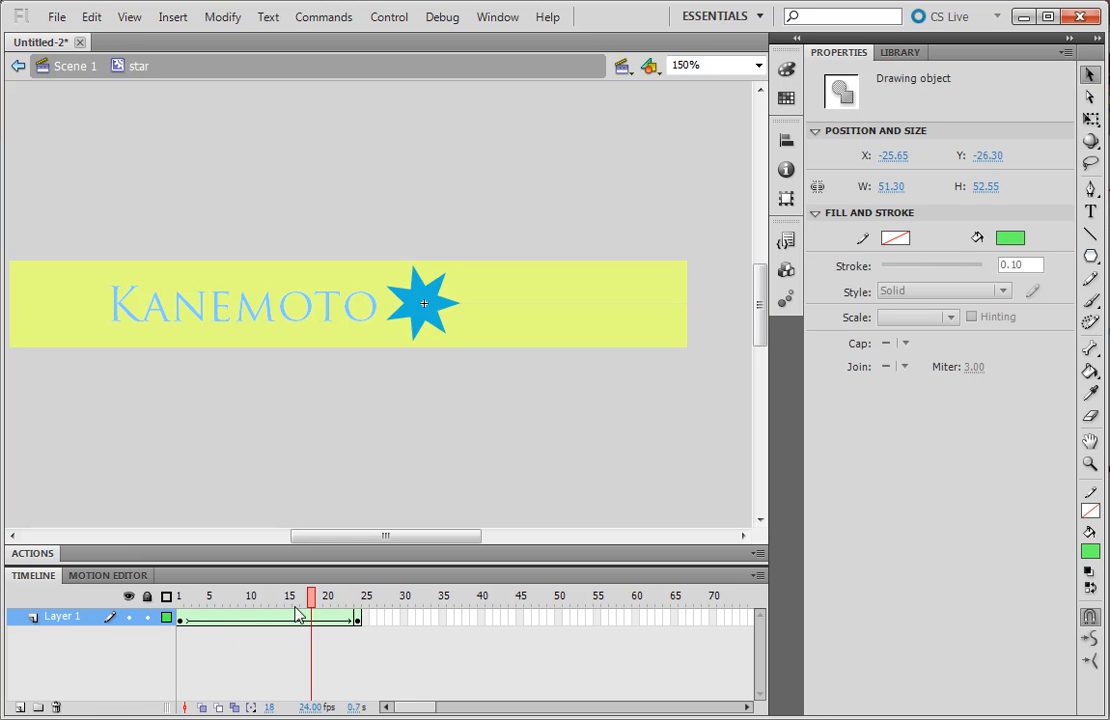
{"action": "left_click_drag", "start_coordinate": [181, 617], "coordinate": [147, 601]}
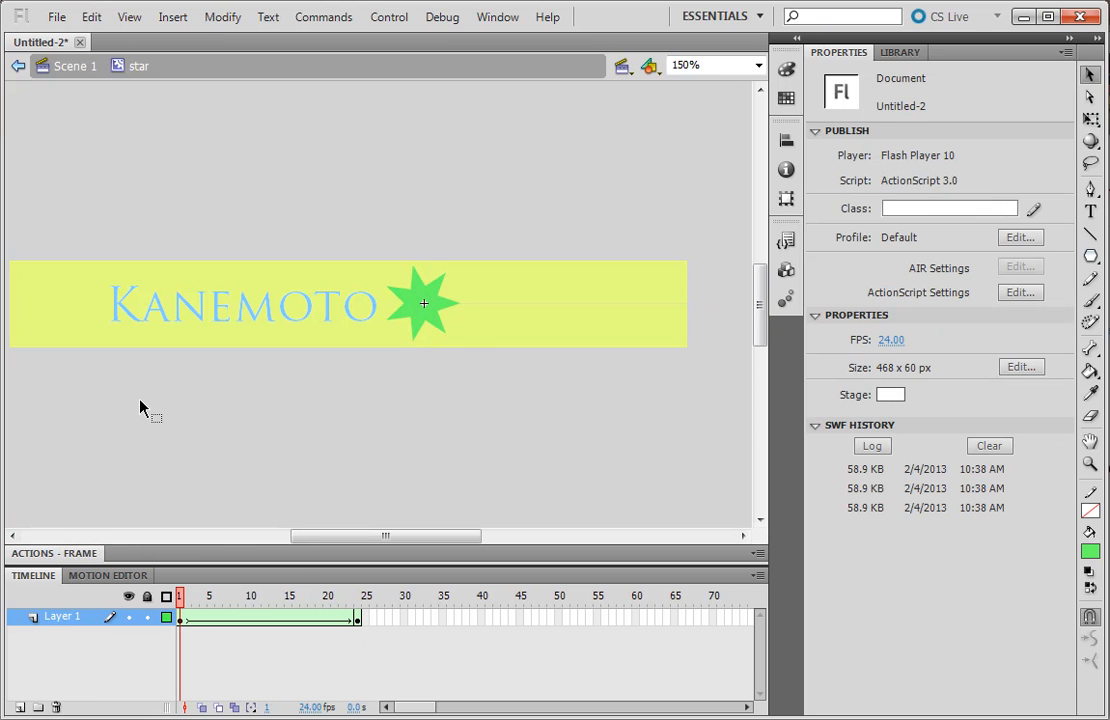
Back in Scene 1, scrub the banner timeline, run Test Movie with Ctrl+Enter, then close the player
{"action": "left_click", "coordinate": [69, 68]}
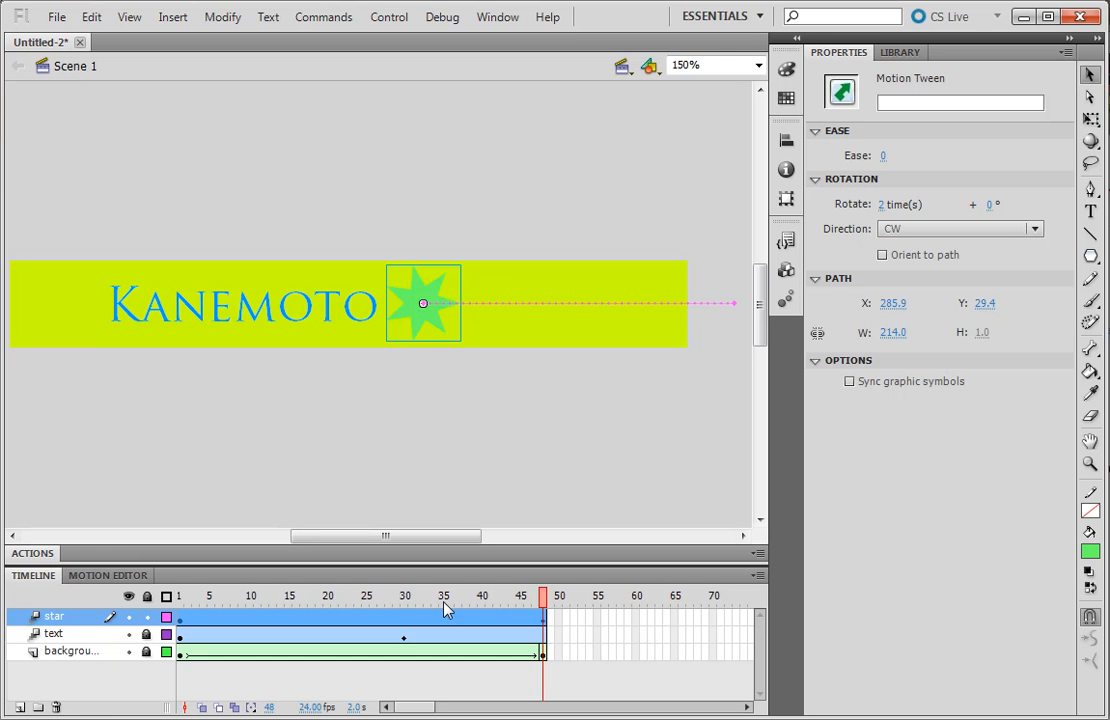
{"action": "left_click_drag", "start_coordinate": [543, 604], "coordinate": [590, 627]}
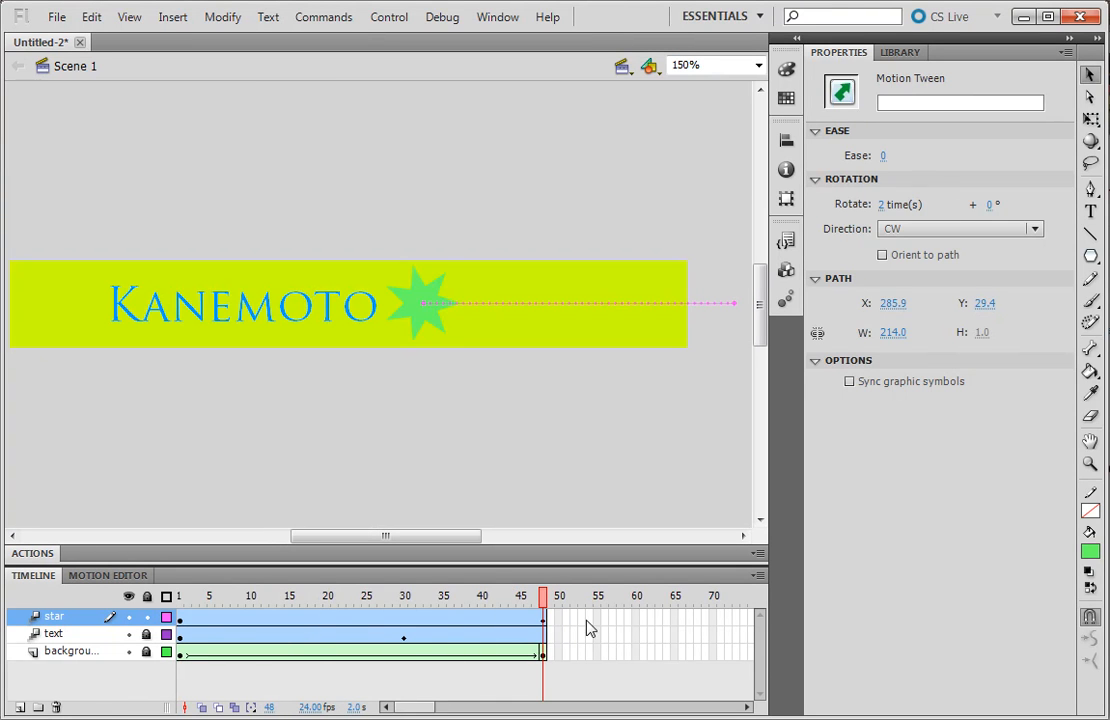
{"action": "left_click", "coordinate": [583, 472]}
{"action": "key", "text": "ctrl+Return"}
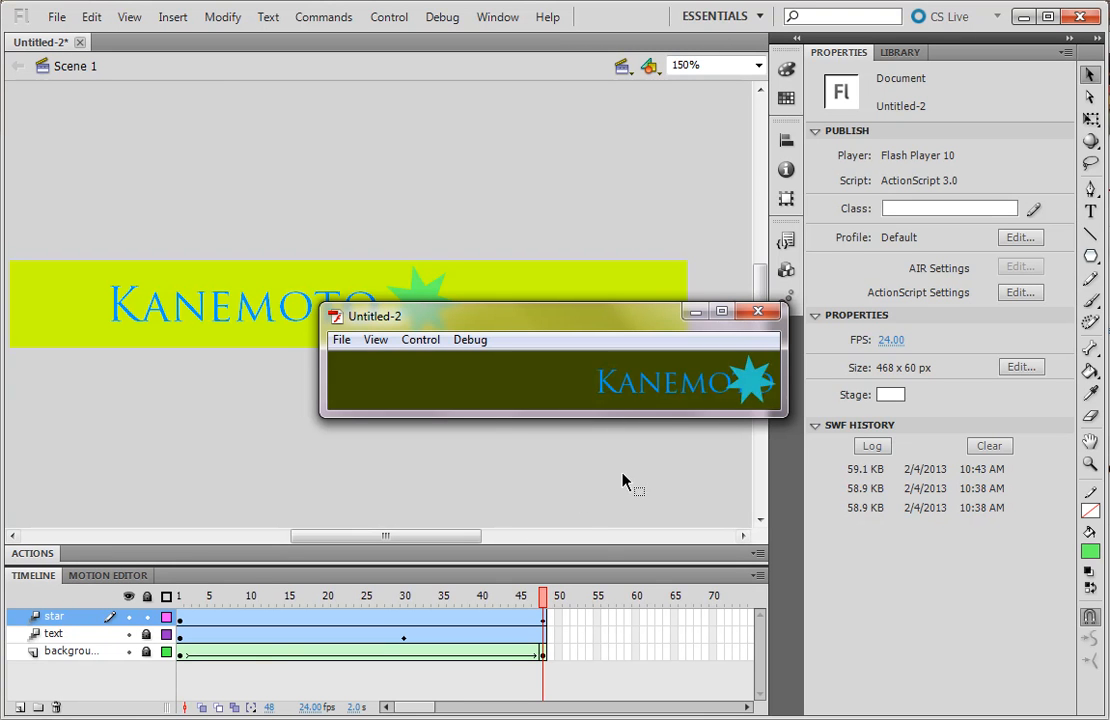
{"action": "left_click", "coordinate": [766, 315]}
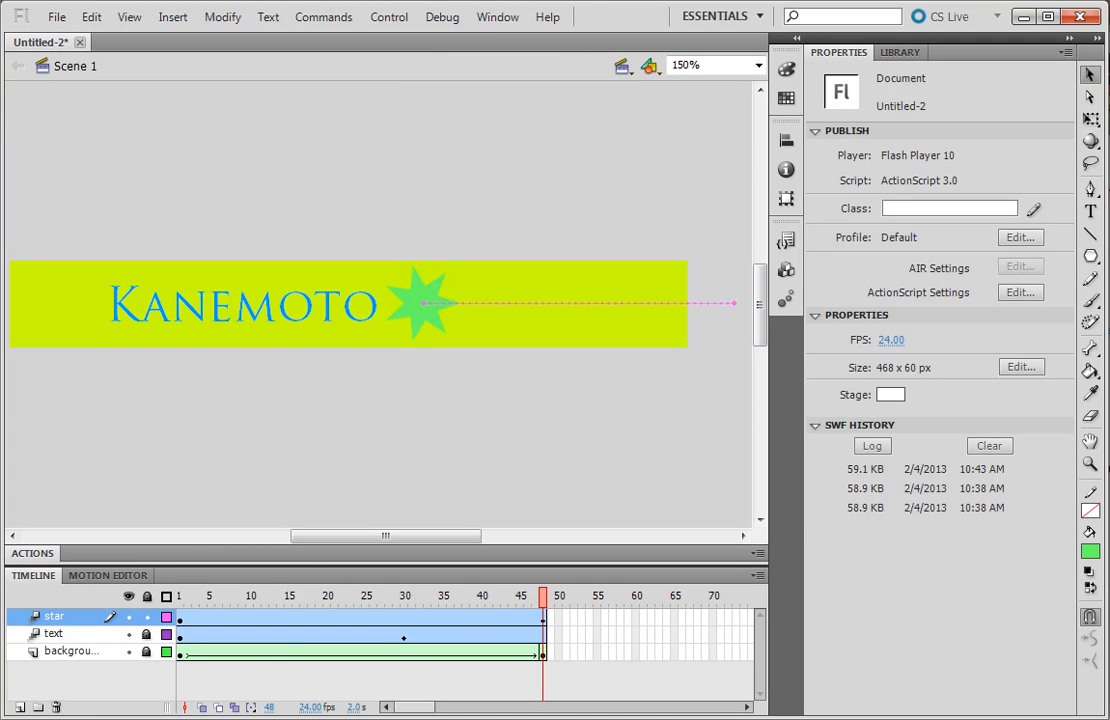